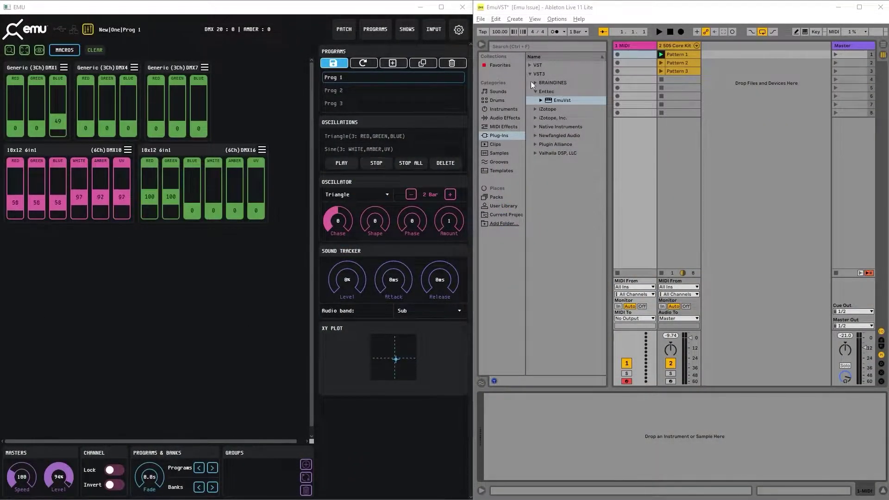
Step: Load the Enttec EmuVst plug-in onto the 1 MIDI track and turn on its Configure mode
click(559, 99)
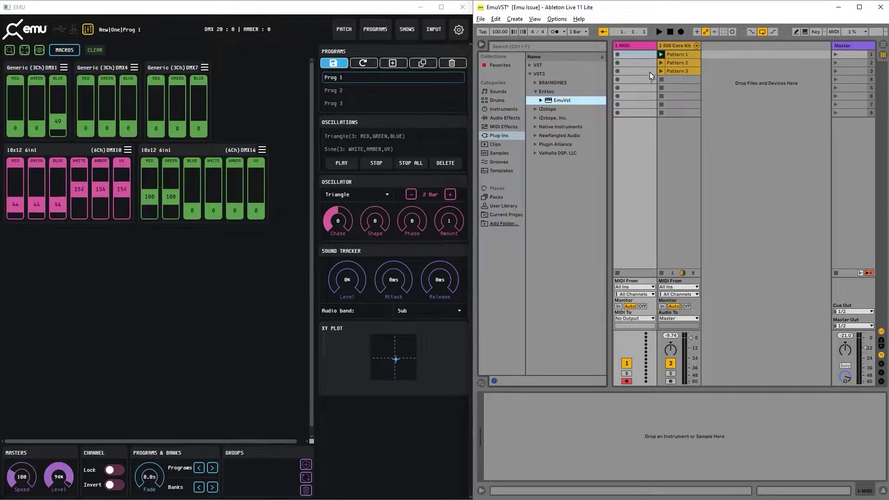
drag(649, 72, 636, 57)
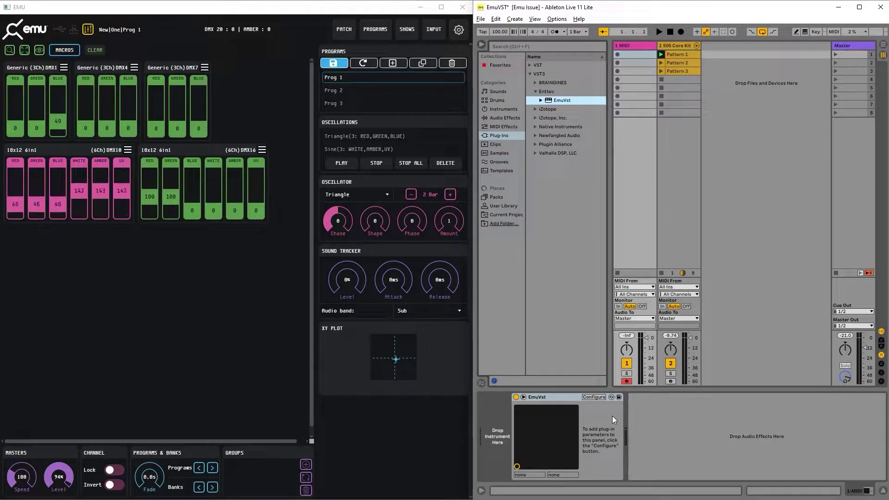
click(593, 397)
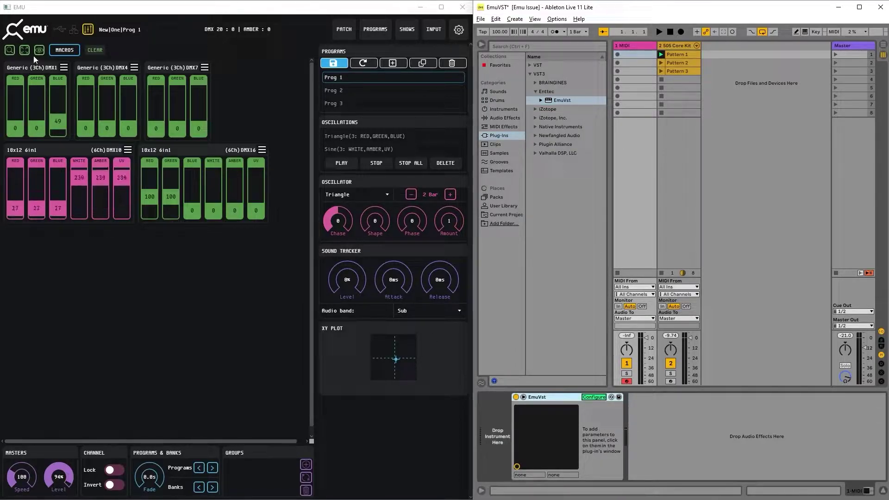
Step: Map the red fader of the Generic DMX1 fixture in EMU to VST parameter 1
click(16, 92)
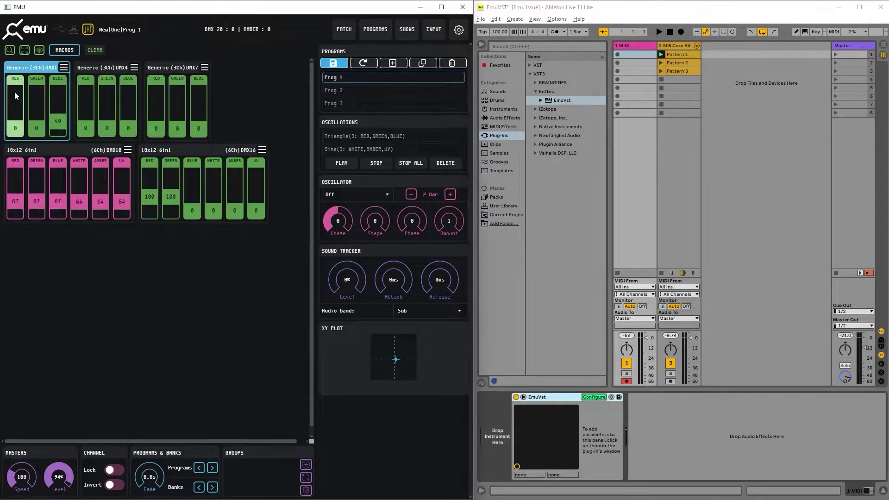
right_click(59, 103)
click(7, 119)
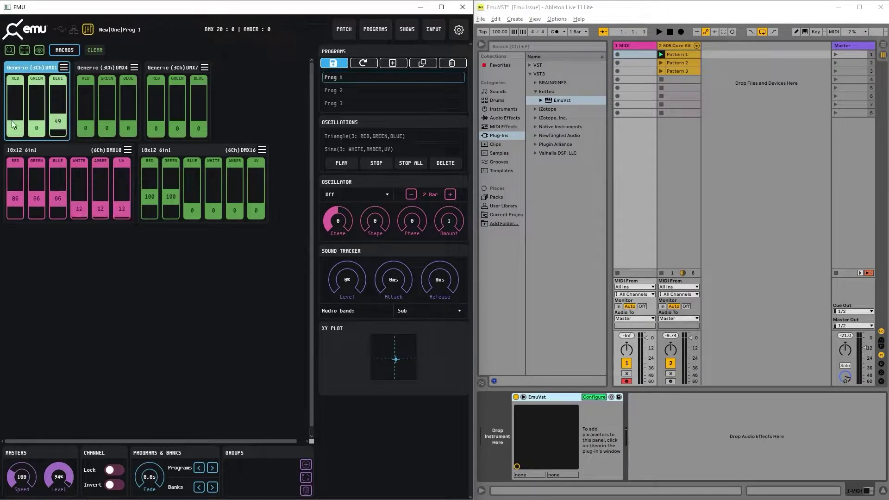
right_click(13, 120)
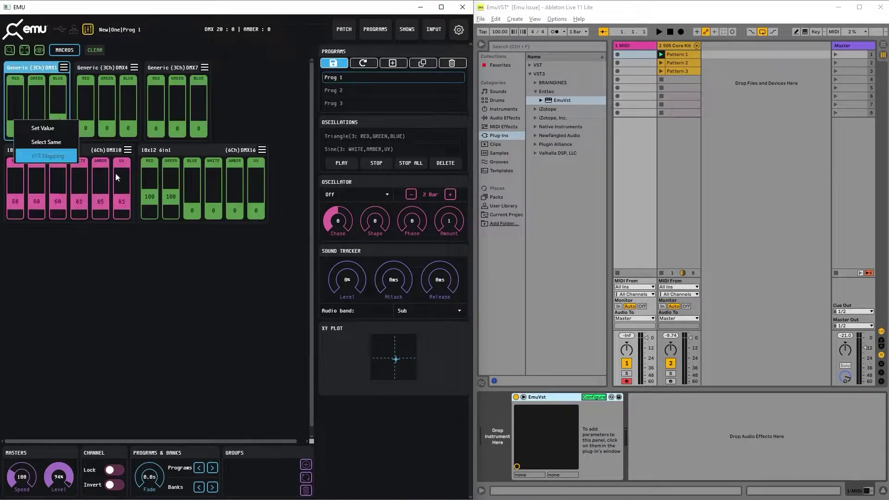
click(42, 156)
click(192, 293)
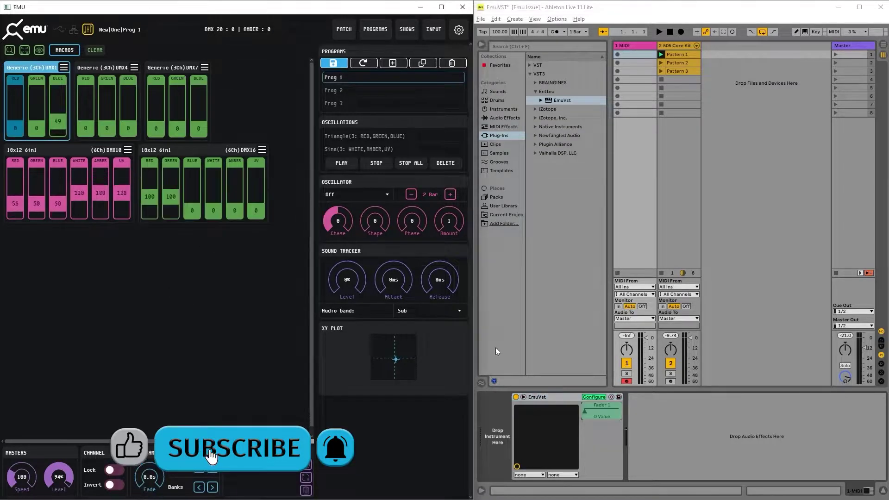
Step: With Configure mode off, try the mapping by raising EmuVst's Fader 1 to about 206, and set EMU's DMX1 red fader to about 162
click(592, 403)
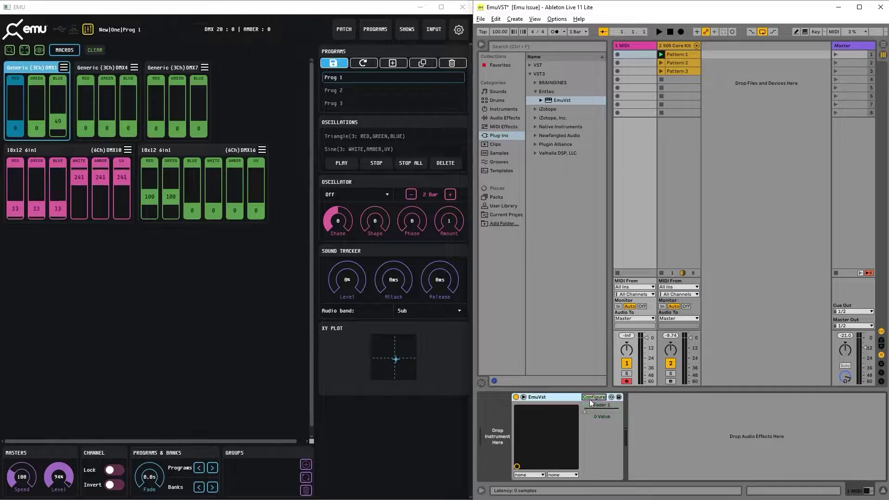
click(590, 399)
drag(595, 411, 611, 411)
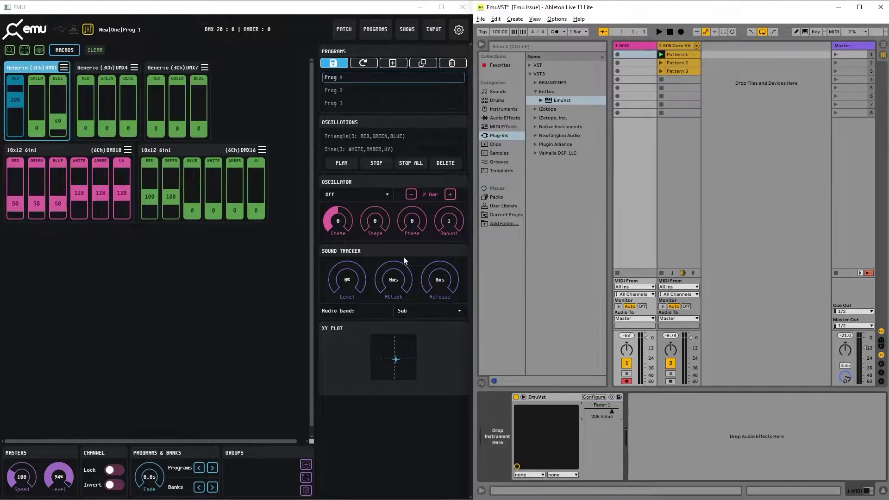
click(14, 105)
drag(14, 105, 17, 110)
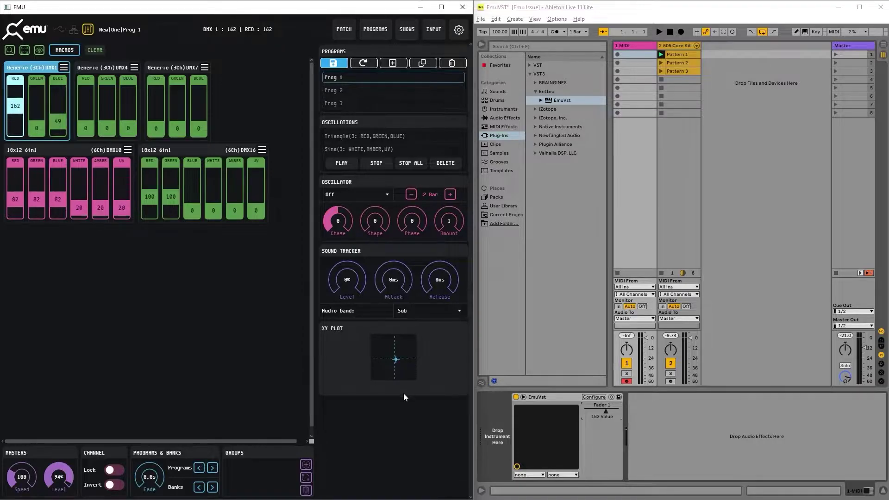
Step: With Configure mode on, map the green and blue faders of the DMX1 fixture to VST parameters 2 and 3 as a range
click(594, 397)
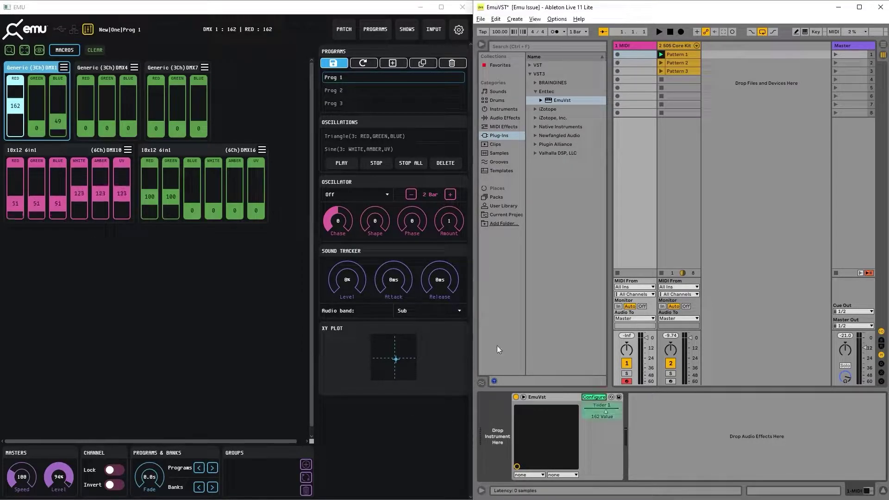
click(46, 116)
click(38, 119)
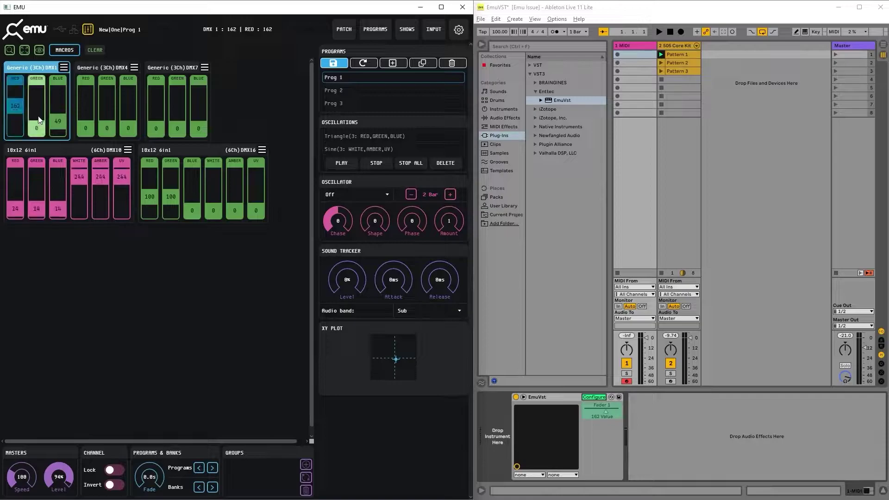
ctrl+click(63, 120)
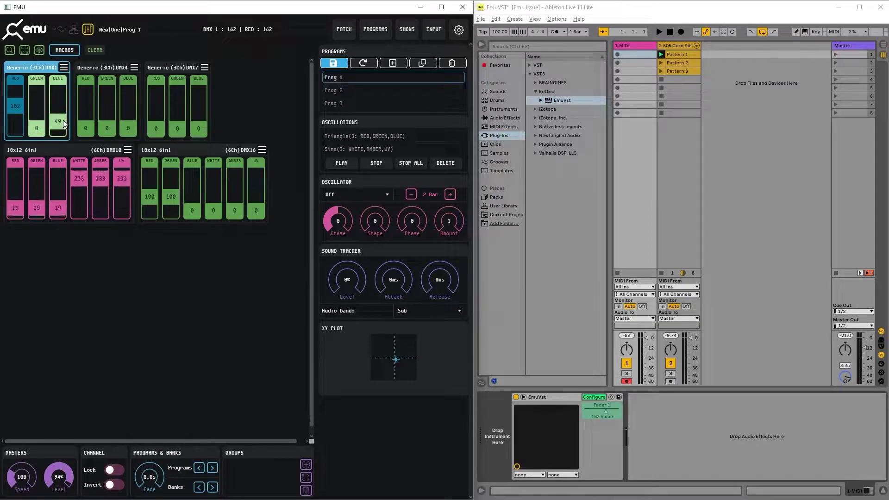
right_click(63, 121)
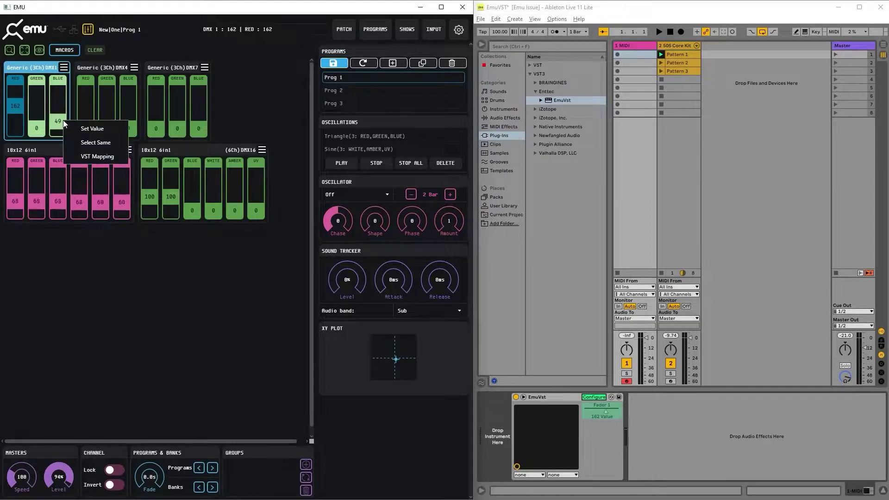
click(98, 157)
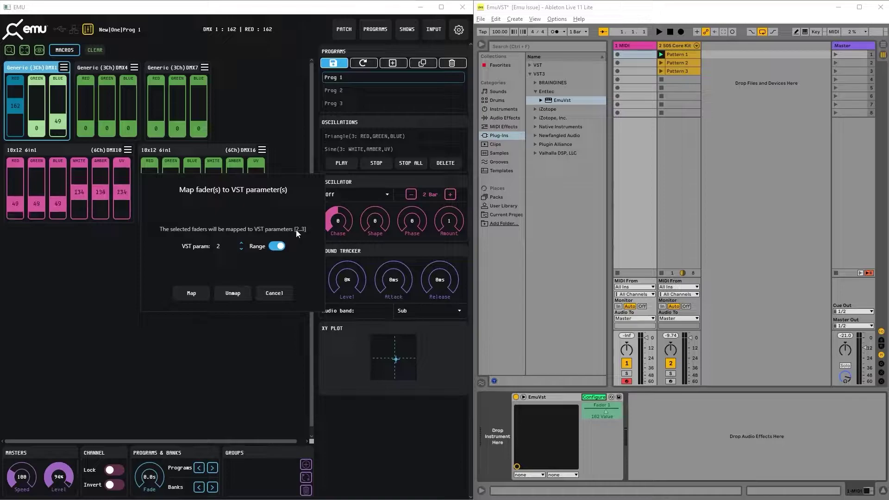
click(193, 292)
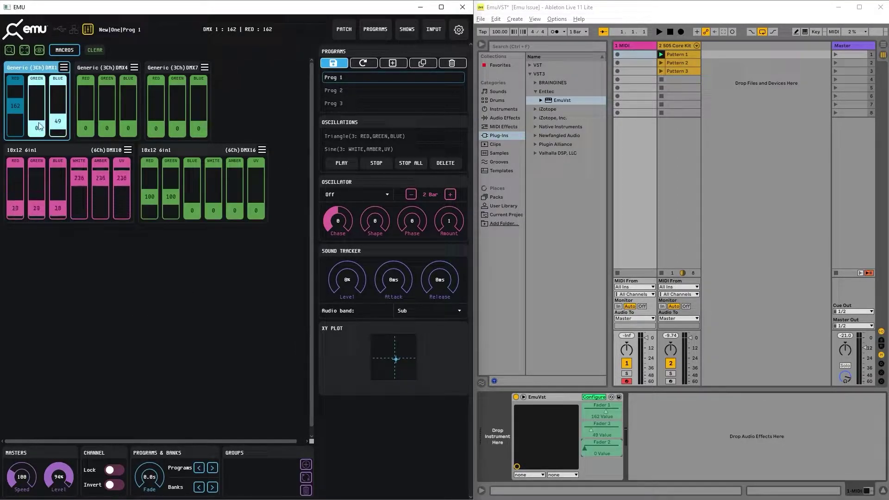
Step: Adjust the DMX1 fixture's mapped faders to about 61 for red and blue and about 98 for green
drag(36, 127, 55, 129)
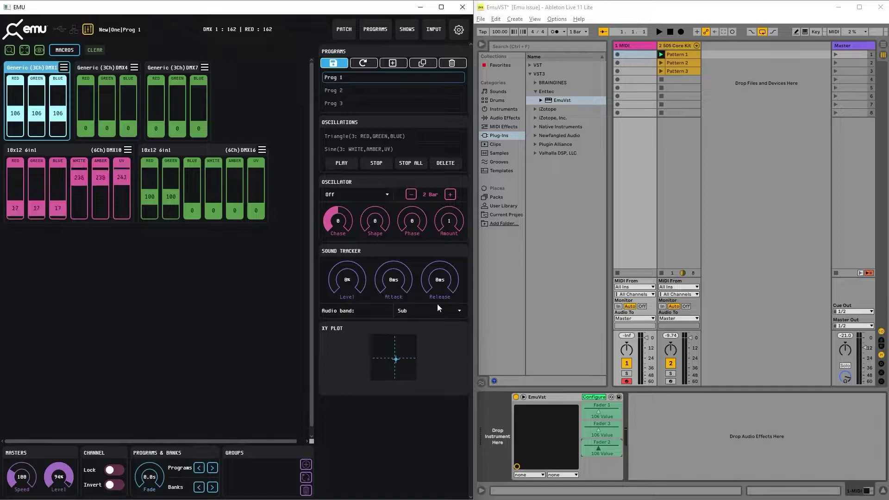
click(603, 399)
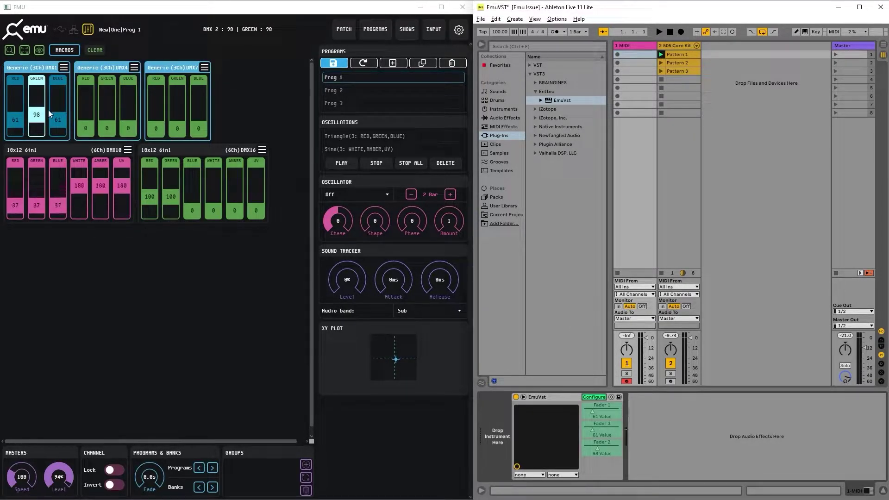
Step: Map the red faders of all three Generic fixtures to VST parameter 1 with Range off, and set EmuVst's Fader 1 to about 118
click(85, 115)
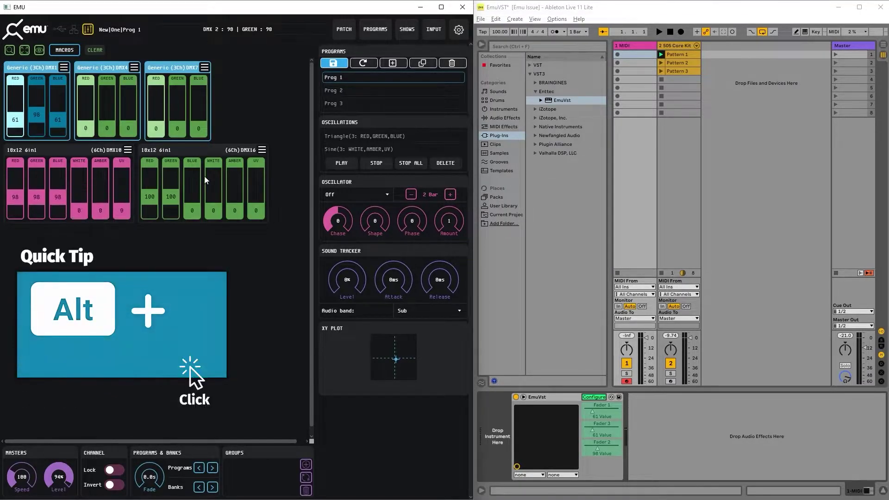
right_click(85, 126)
click(110, 163)
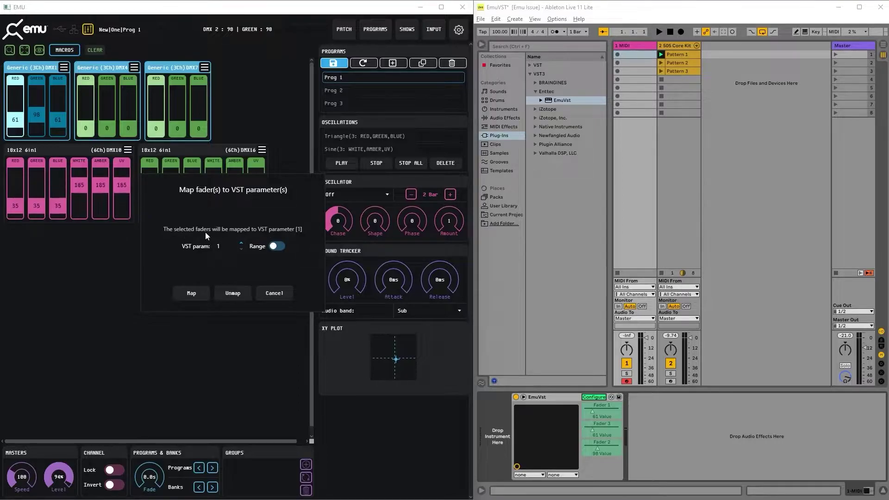
click(196, 293)
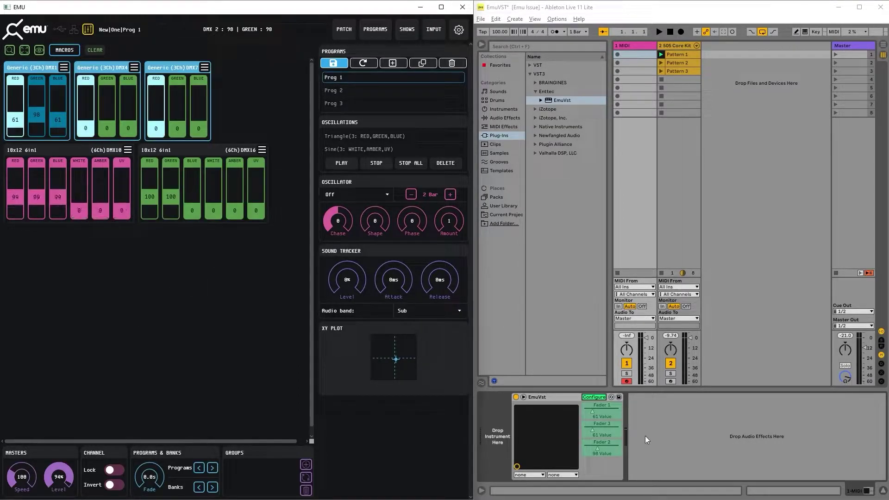
click(596, 409)
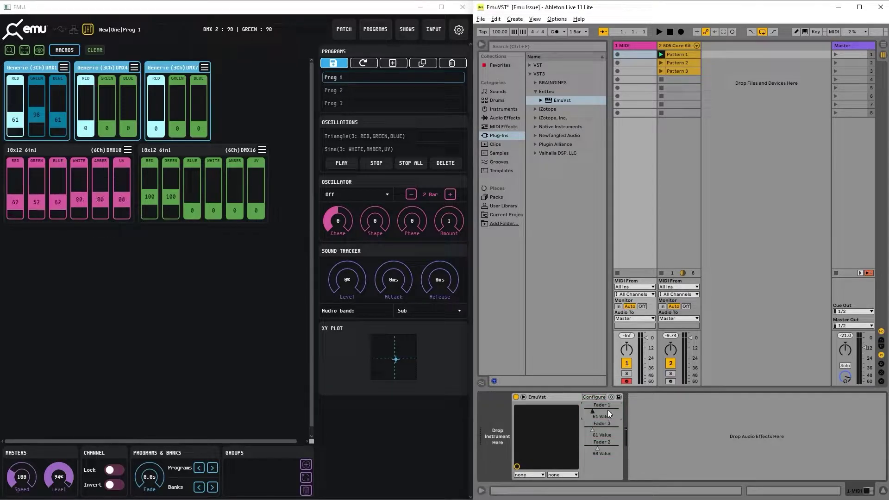
drag(592, 410, 599, 410)
Step: Map the green faders of all three Generic fixtures to VST parameter 2 with Range off
click(108, 119)
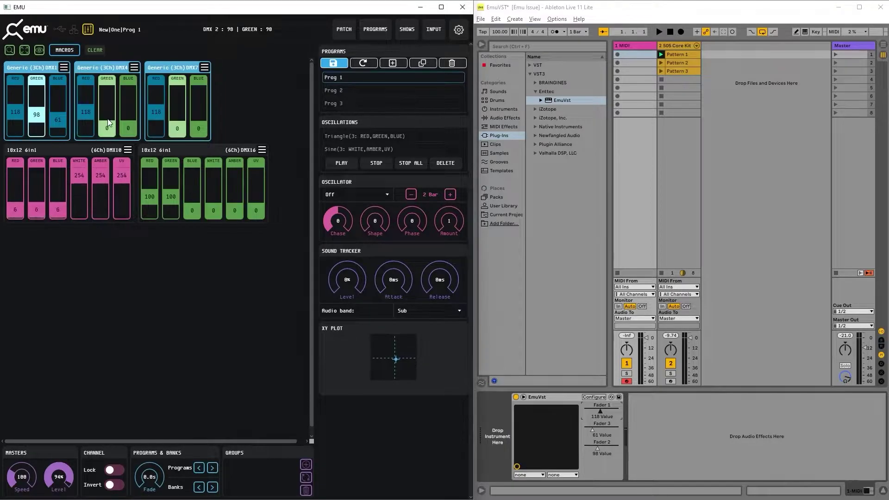
right_click(108, 119)
click(130, 154)
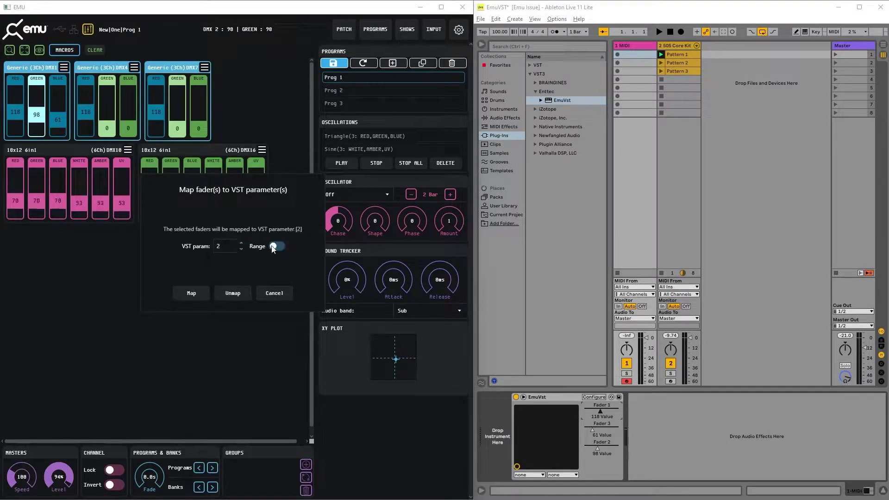
click(190, 290)
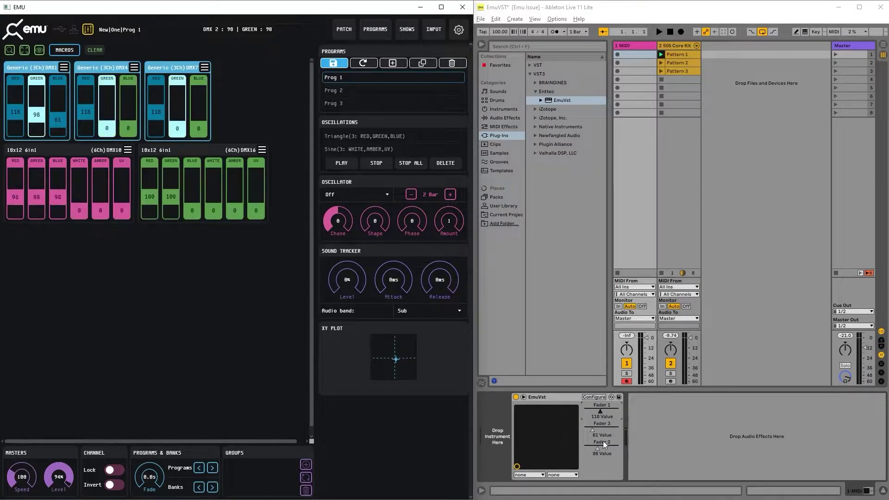
Step: Map the blue faders of all three Generic fixtures to VST parameter 3 with Range off, and lower EmuVst's Fader 2 and Fader 3 to 0
right_click(136, 125)
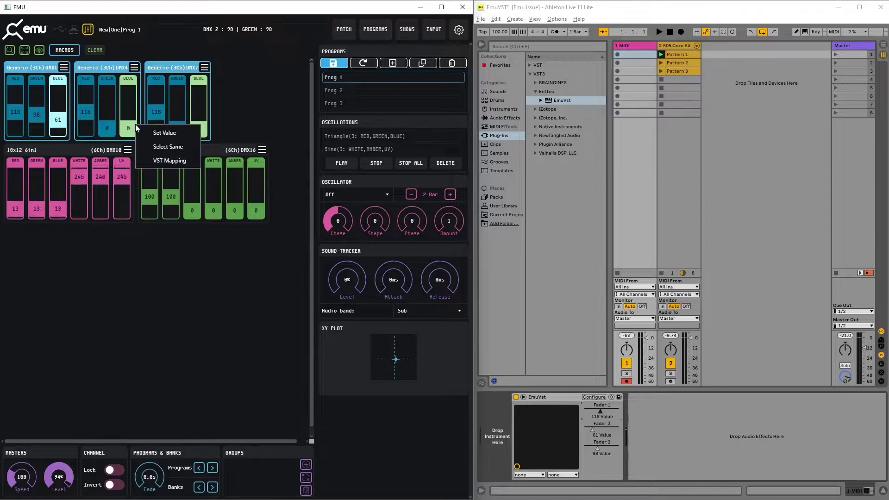
click(164, 160)
click(273, 246)
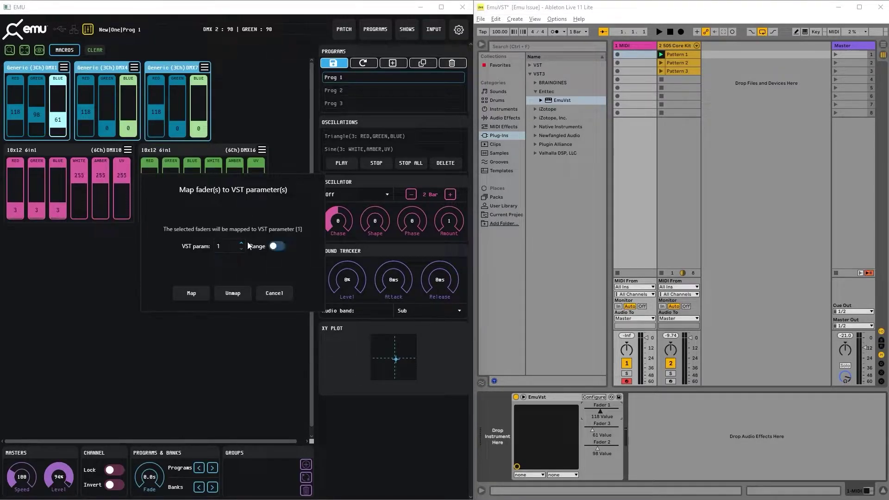
click(240, 243)
click(241, 243)
click(194, 298)
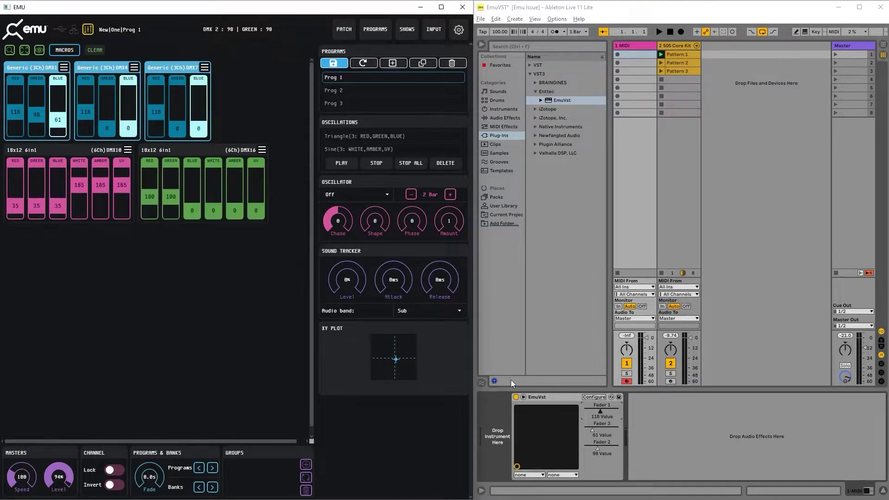
drag(597, 447, 584, 429)
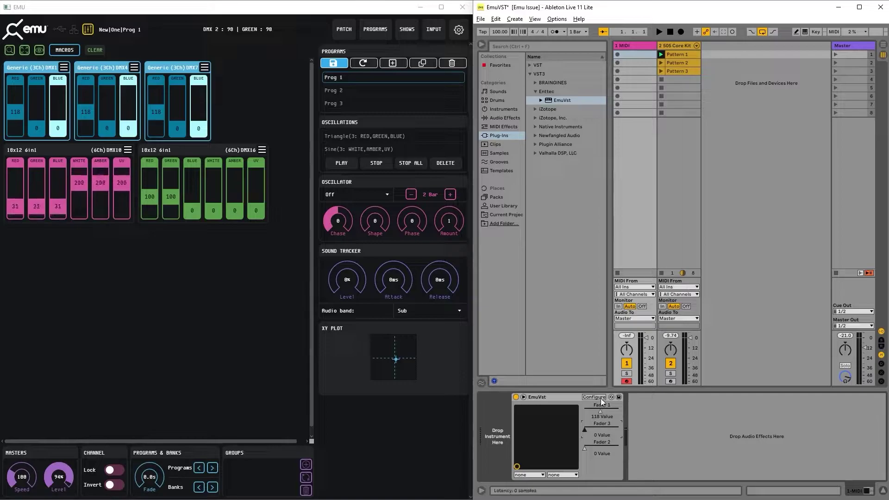
Step: Add EMU's Program and Bank controls as parameters on the EmuVst device and turn Configure mode off
click(600, 397)
click(212, 467)
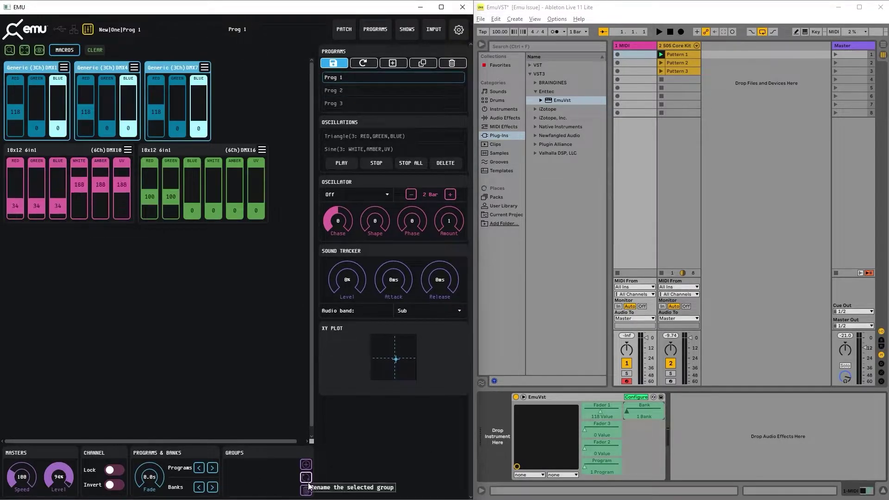
click(640, 398)
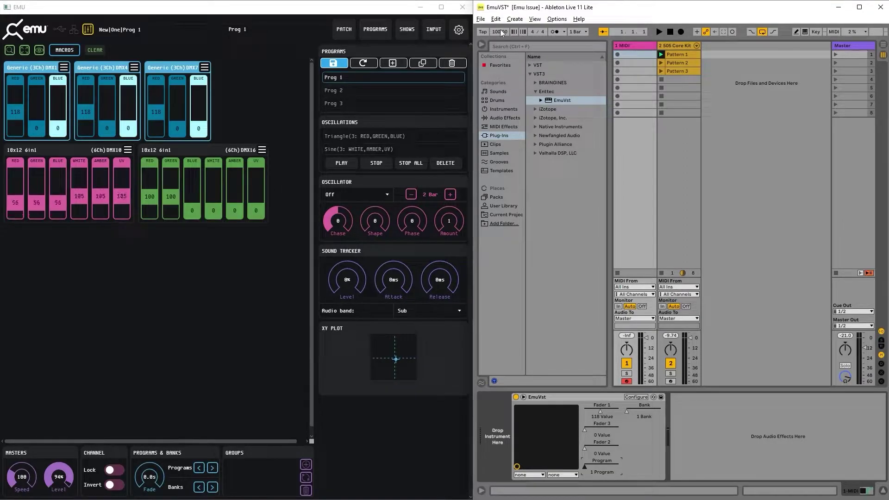
Step: Set the Ableton Live tempo to 130 BPM and play the 505 Core Kit pattern
drag(499, 35, 500, 41)
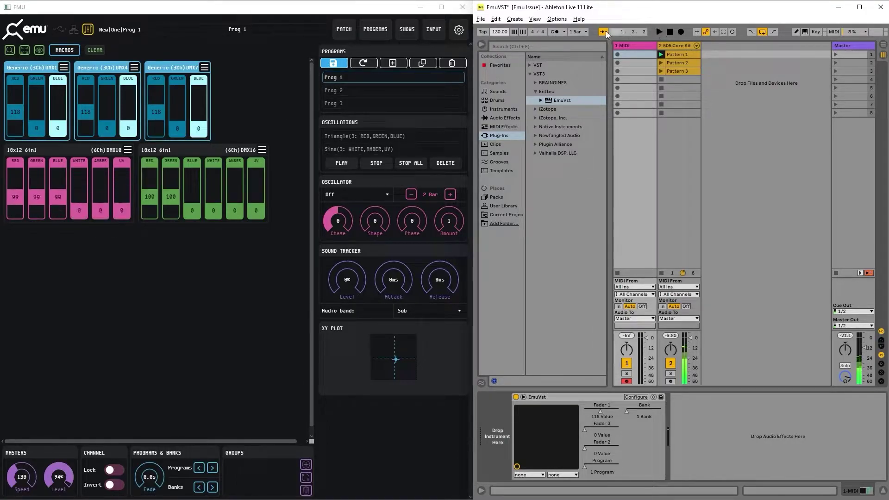
key(space)
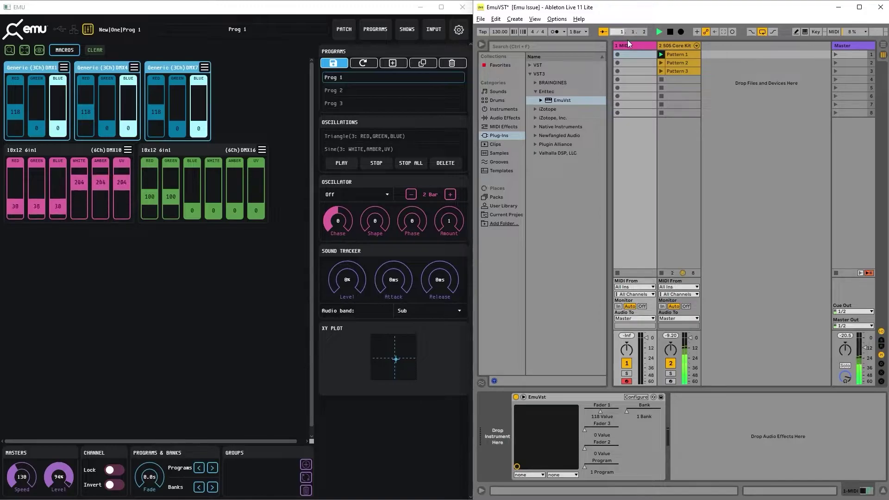
Step: Select the 1 MIDI track to bring its EmuVst device into the device view
click(673, 58)
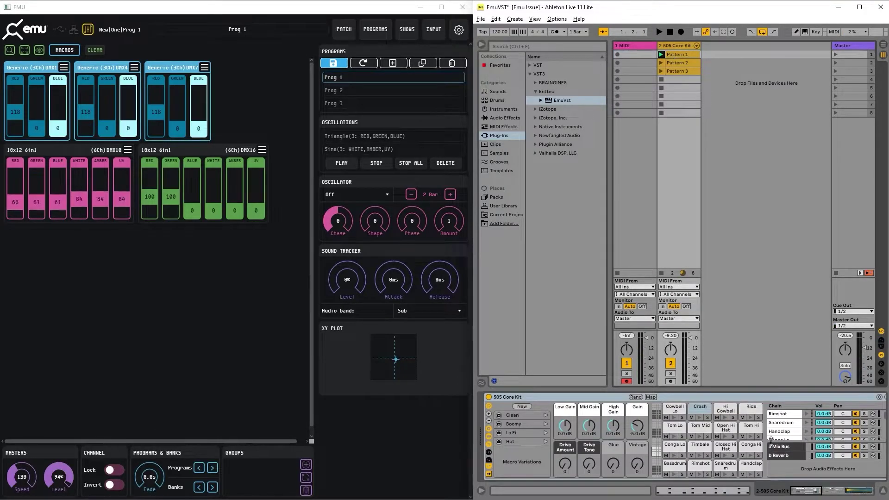
click(635, 52)
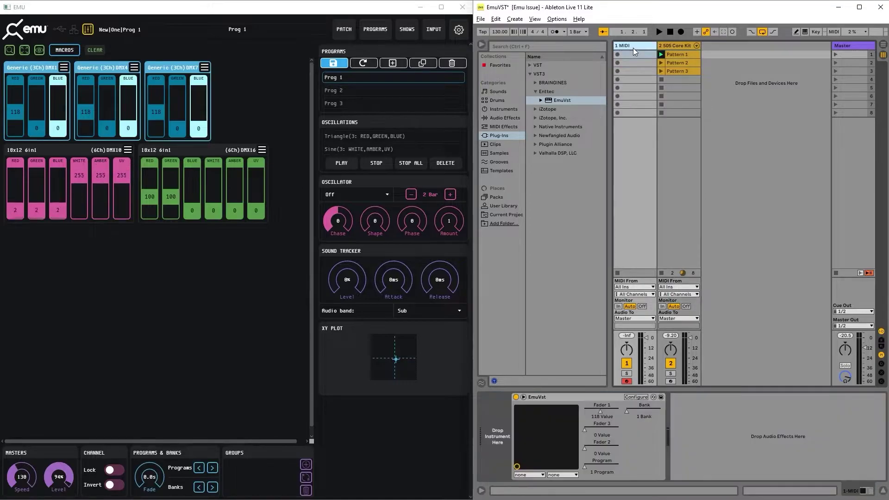
Step: Move the EmuVst device onto the 505 Core Kit track and hide the drum rack's device chain, macro variations and macro controls
click(566, 394)
drag(672, 122, 674, 117)
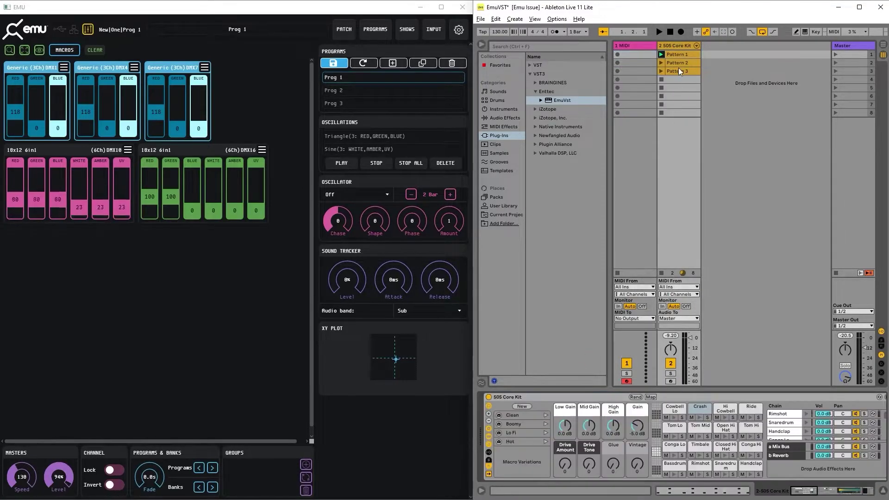
click(489, 451)
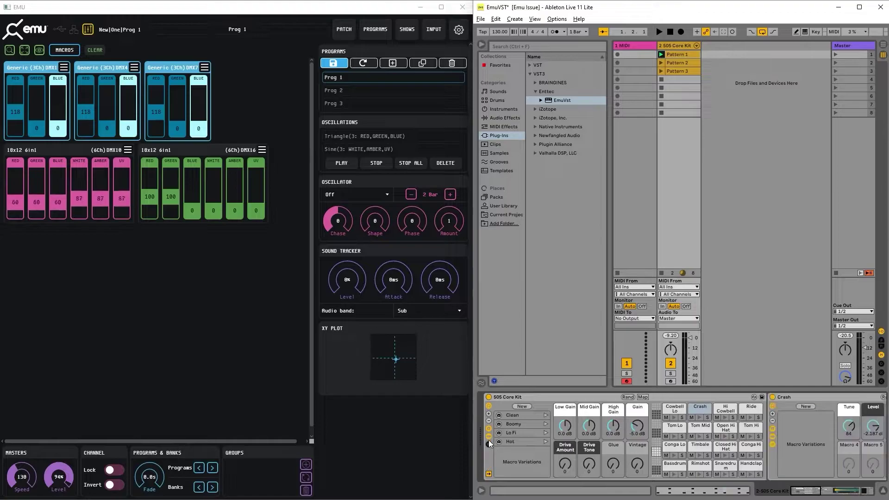
click(488, 436)
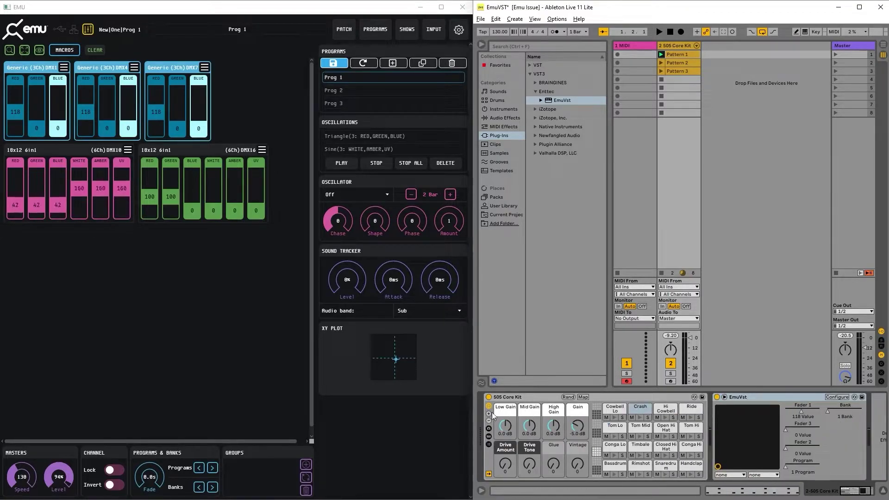
click(489, 409)
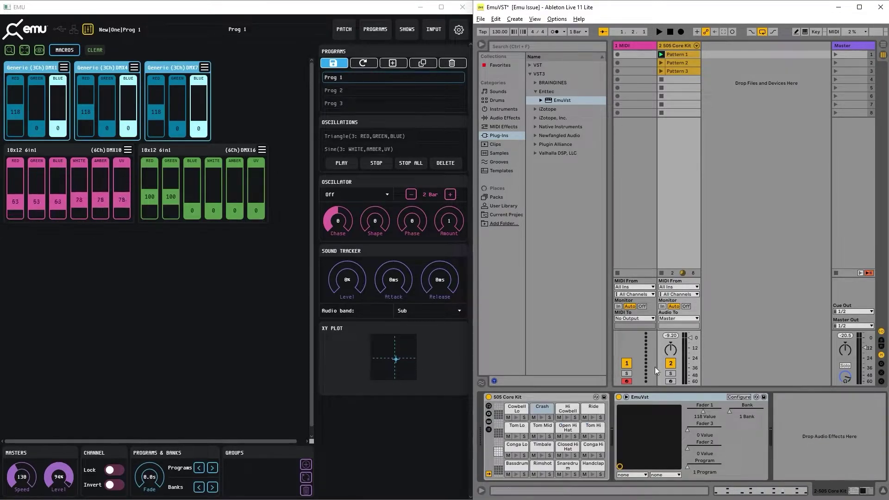
Step: Play Pattern 1 and lower EmuVst's Fader 1 to 0
click(661, 55)
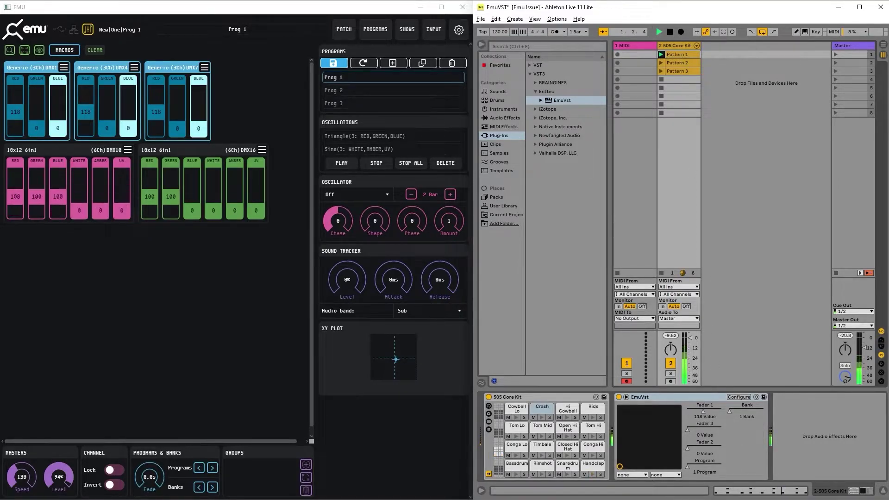
drag(702, 411, 687, 411)
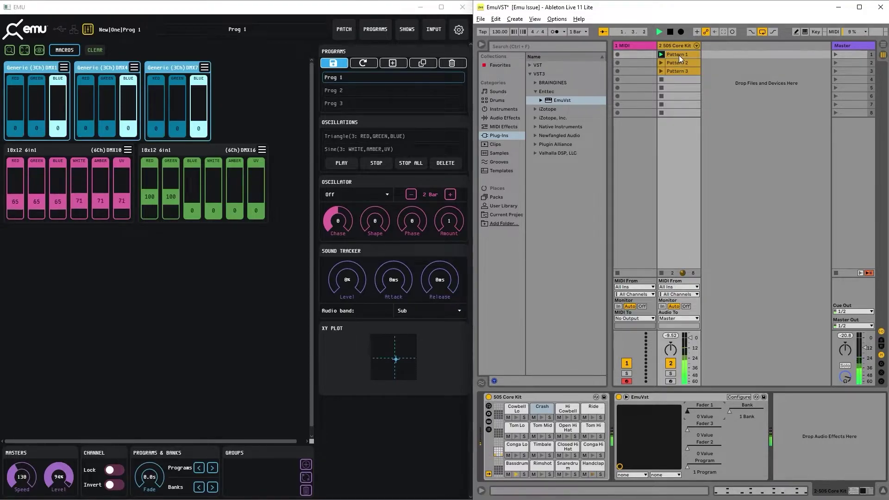
Step: Draw EmuVst Fader 1 automation in the Pattern 1 clip with short peaks up to 255 on bass drum hits
key(shift+Tab)
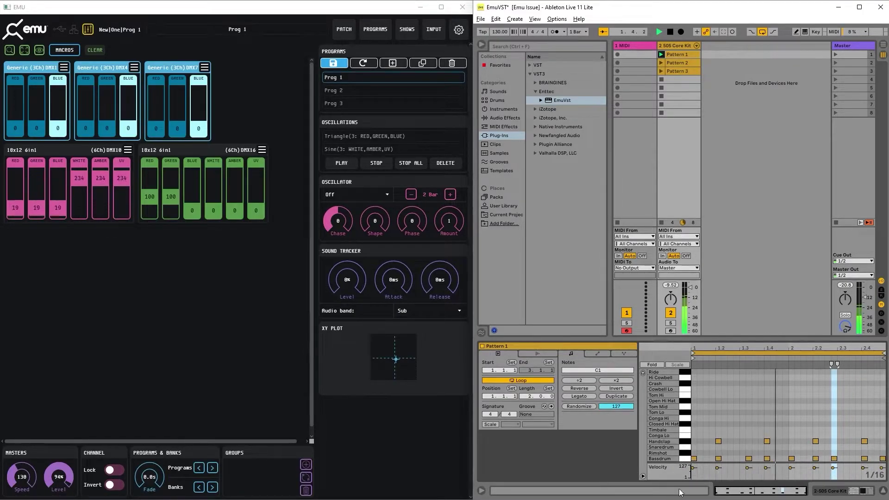
click(597, 353)
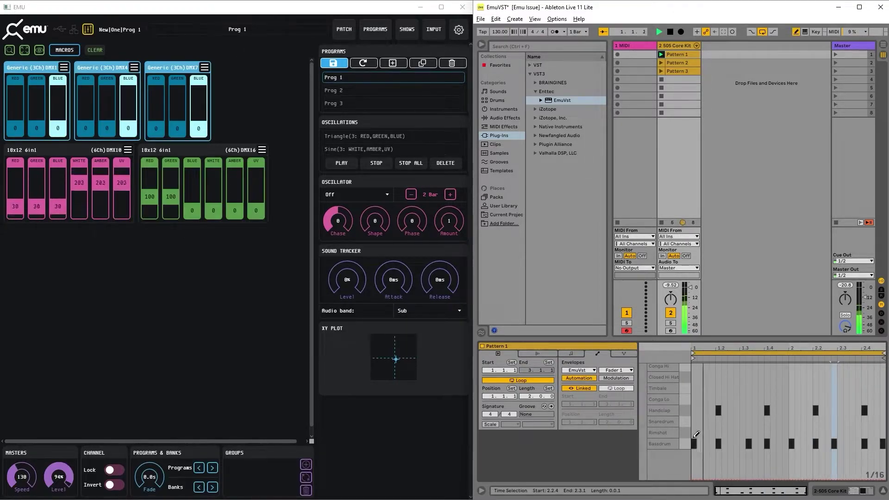
drag(696, 435, 684, 377)
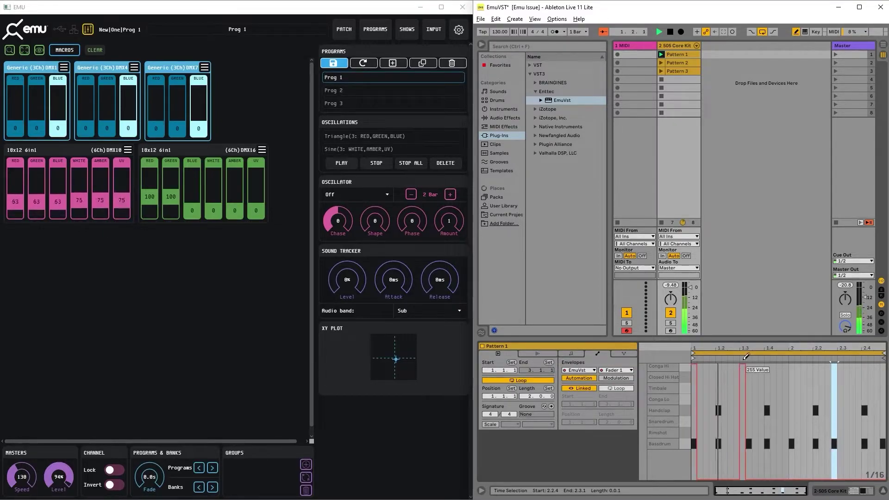
mouse_move(792, 371)
mouse_down()
mouse_move(842, 382)
mouse_move(836, 357)
mouse_up()
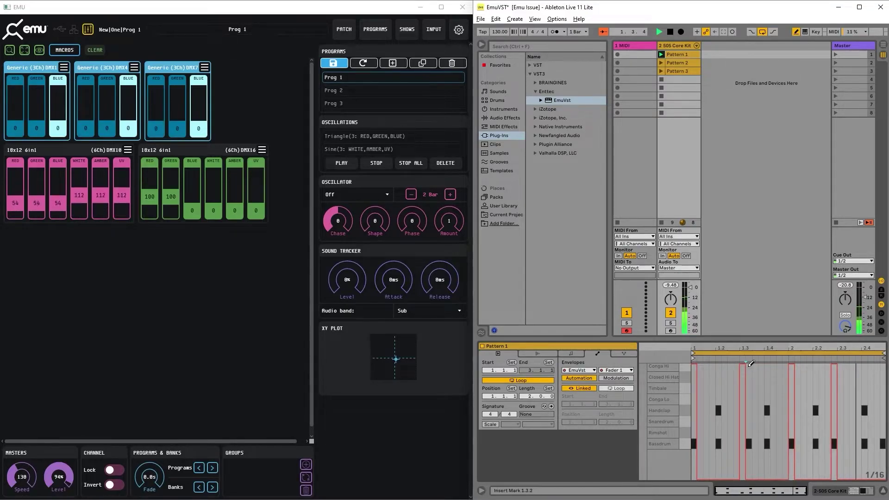
click(750, 363)
click(743, 477)
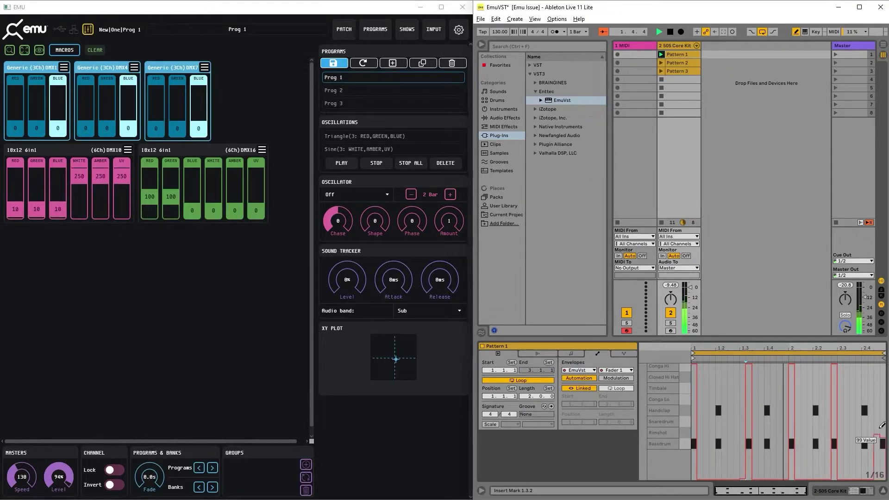
click(882, 388)
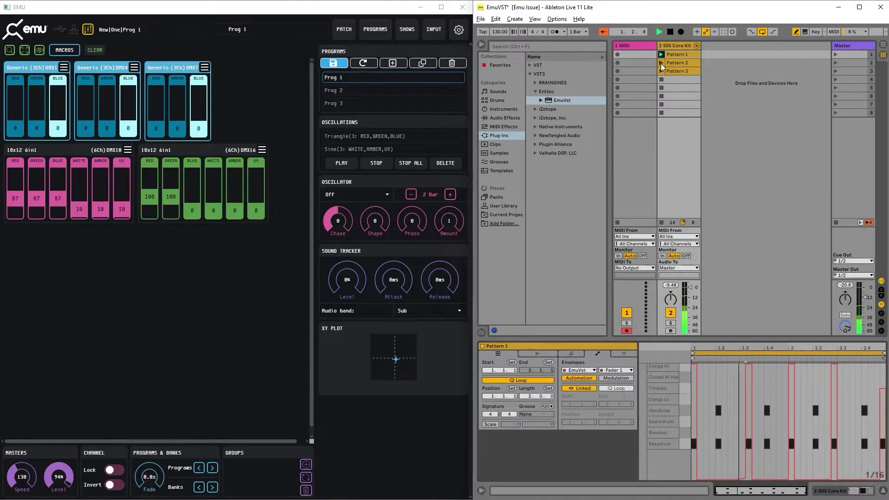
Step: Copy Pattern 1's whole Fader 1 envelope into Pattern 2, starting at the beginning of the clip
key(ctrl+a)
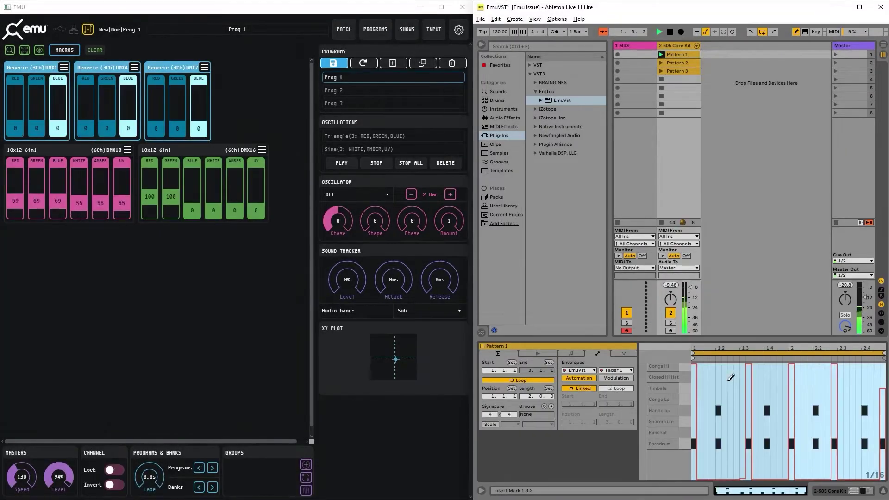
click(677, 63)
drag(692, 419, 693, 478)
key(ctrl+v)
key(ctrl+z)
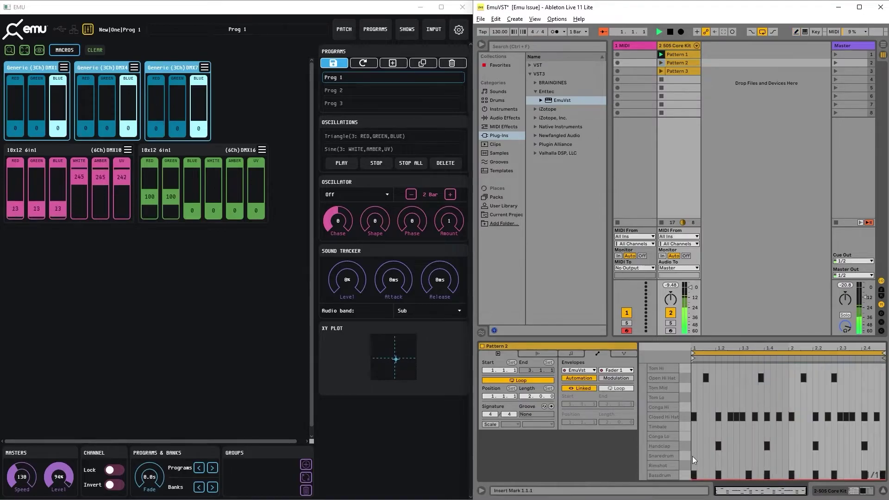
key(b)
click(693, 458)
key(ctrl+v)
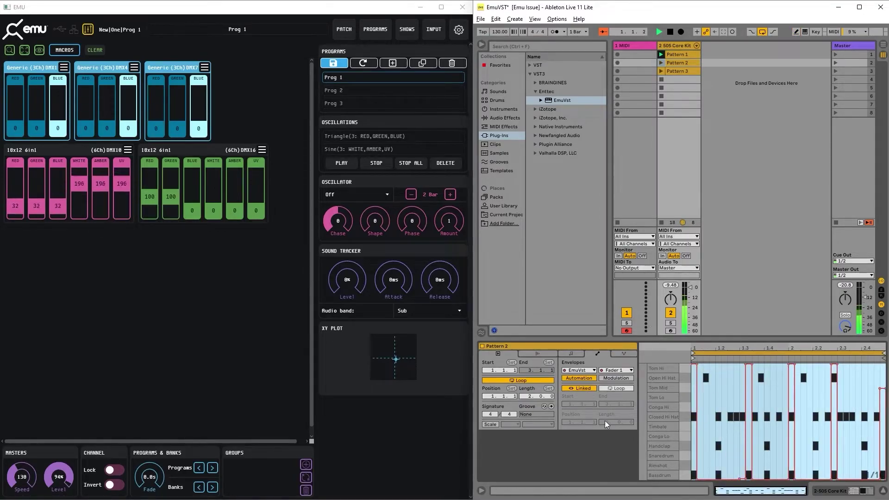
Step: Draw short full-height Fader 2 automation peaks on Pattern 2's open hi-hat hits and launch Pattern 2
click(623, 372)
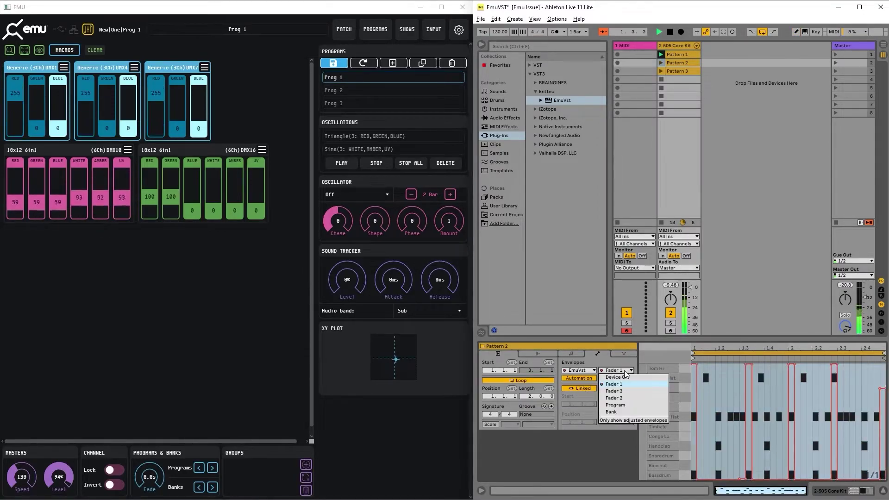
click(629, 398)
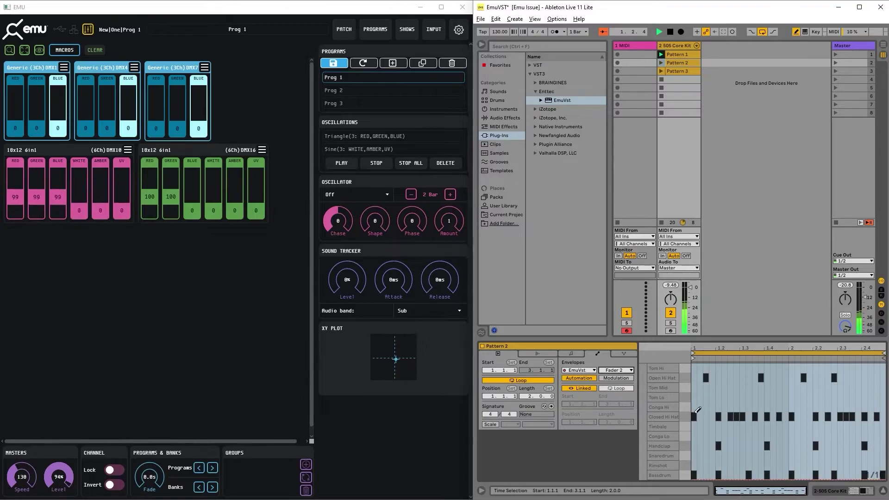
click(695, 408)
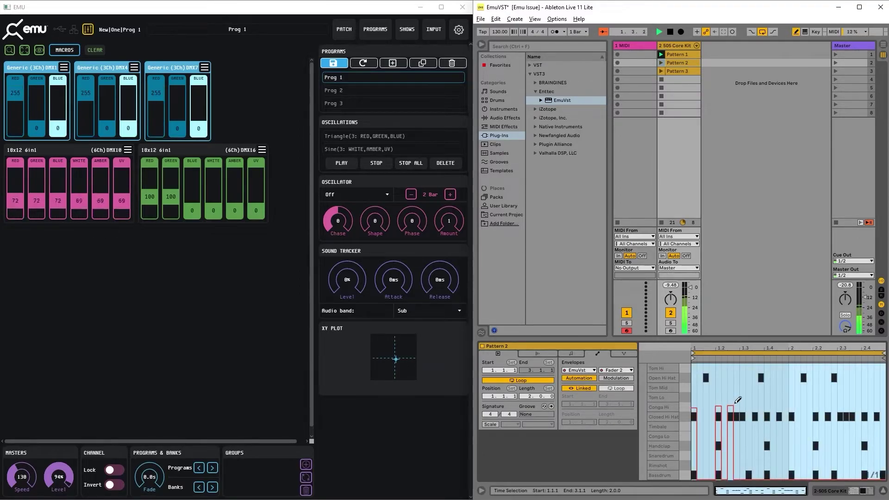
click(707, 370)
click(760, 364)
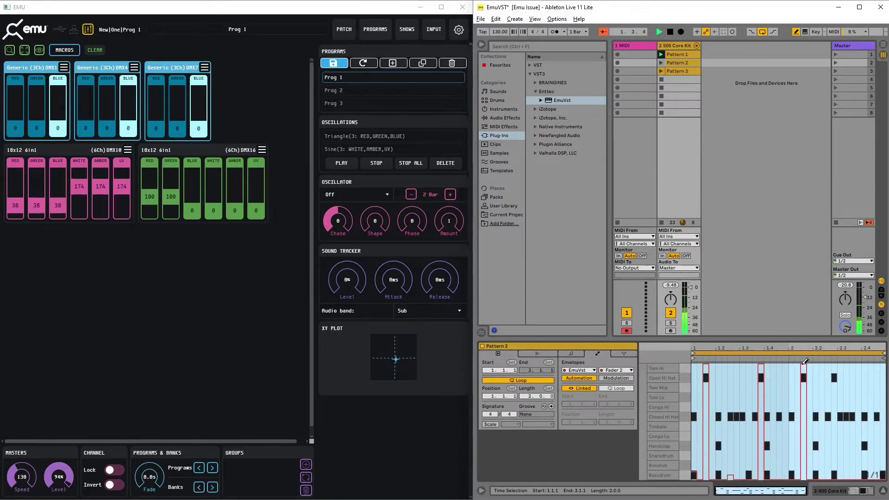
click(836, 368)
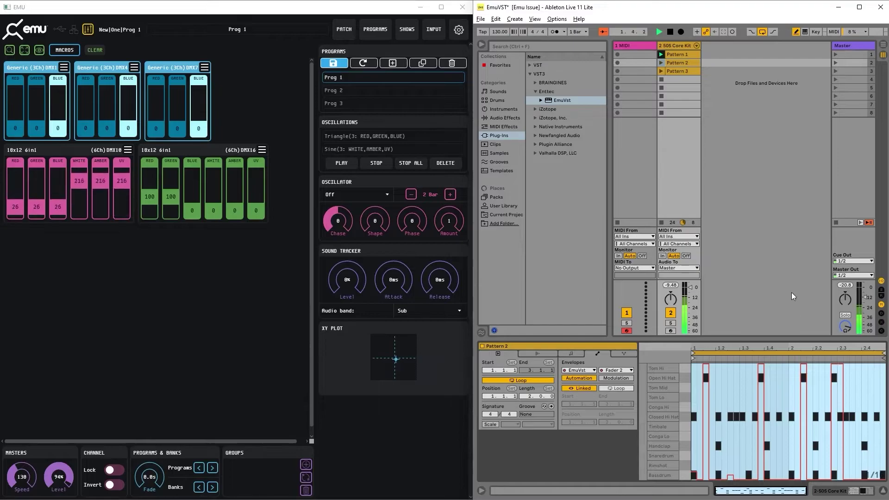
click(660, 64)
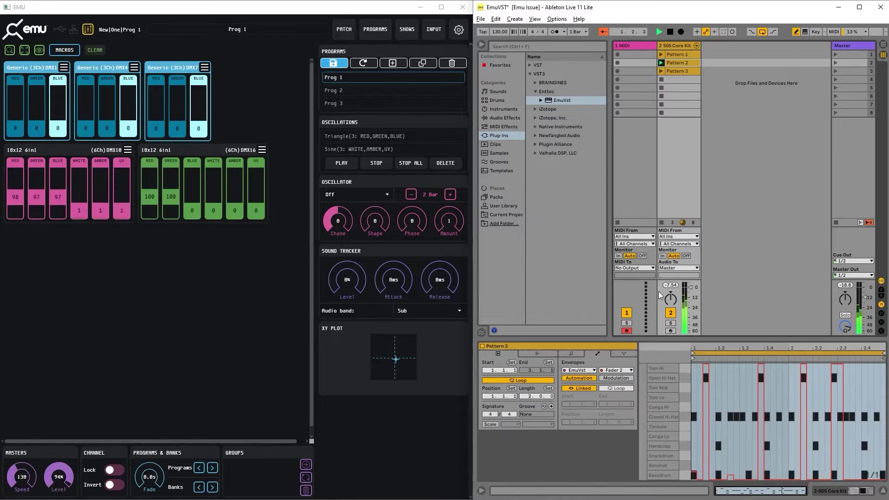
Step: Set Pattern 2's EmuVst Program automation to a flat line at program 2
click(616, 370)
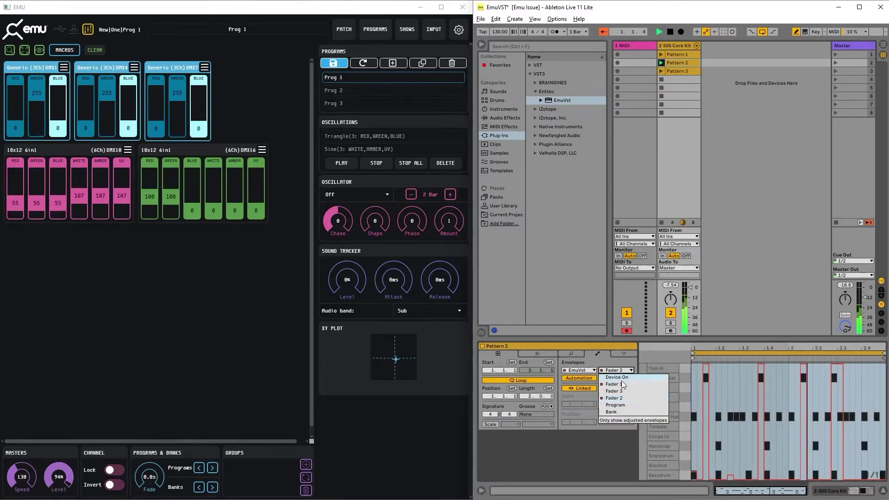
click(615, 405)
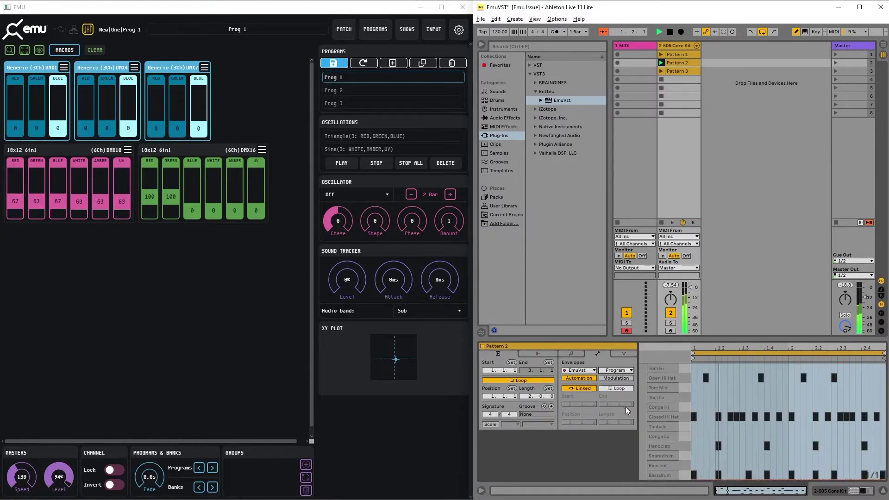
drag(695, 474, 863, 483)
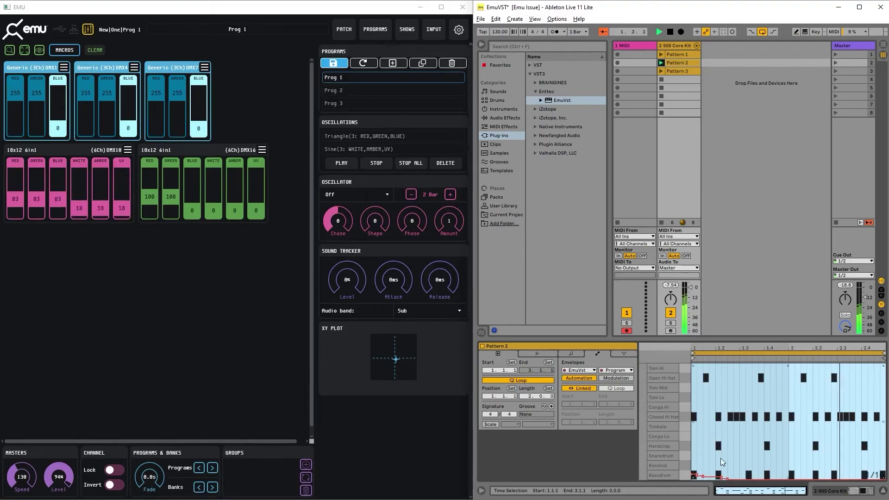
drag(733, 462, 647, 499)
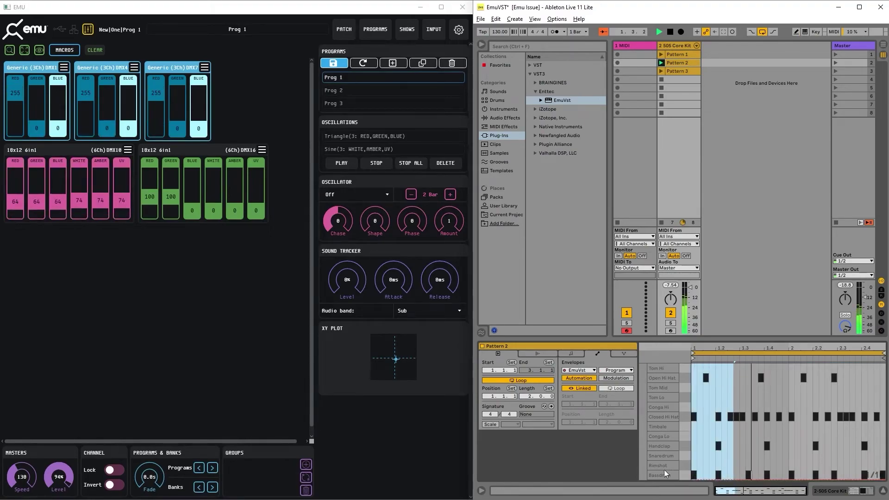
click(721, 476)
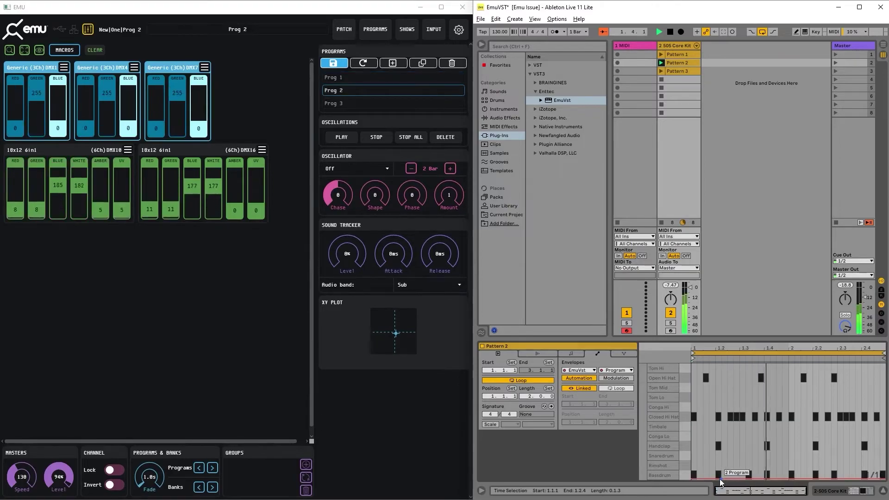
Step: Set the EmuVst Program automation to program 1 in Pattern 1 and to program 3 in Pattern 3
click(685, 54)
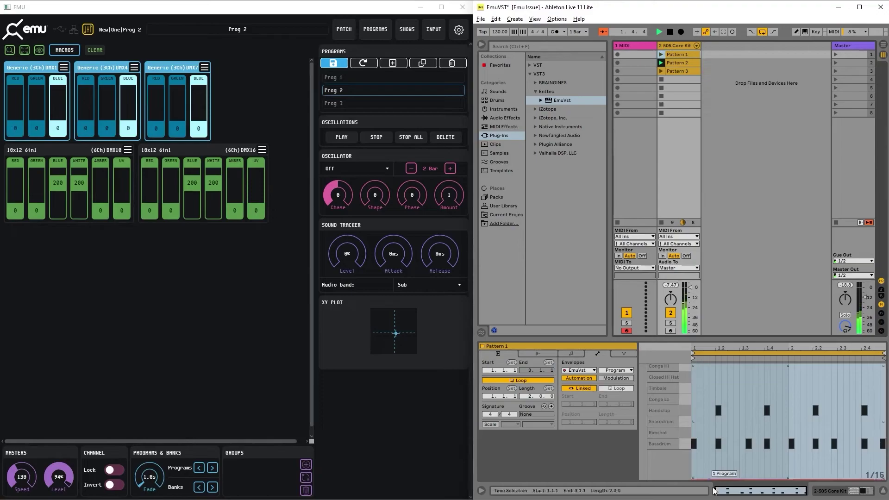
click(694, 478)
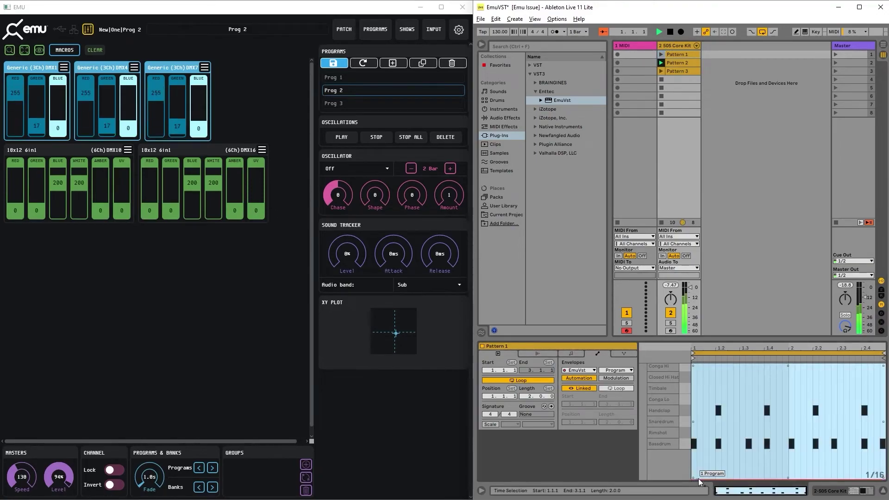
drag(693, 478, 691, 479)
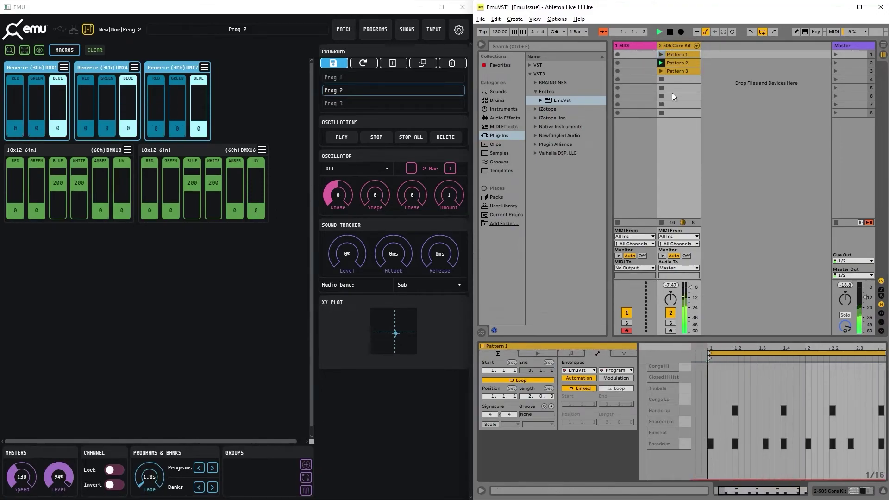
click(681, 72)
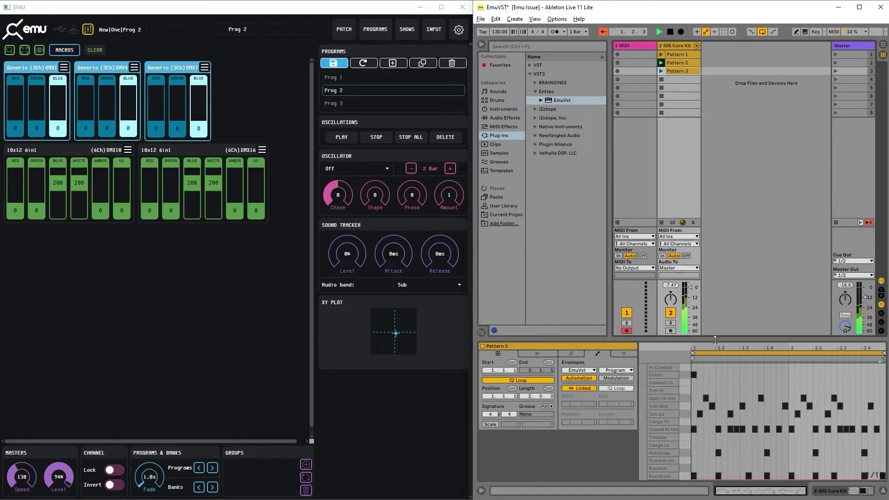
click(693, 481)
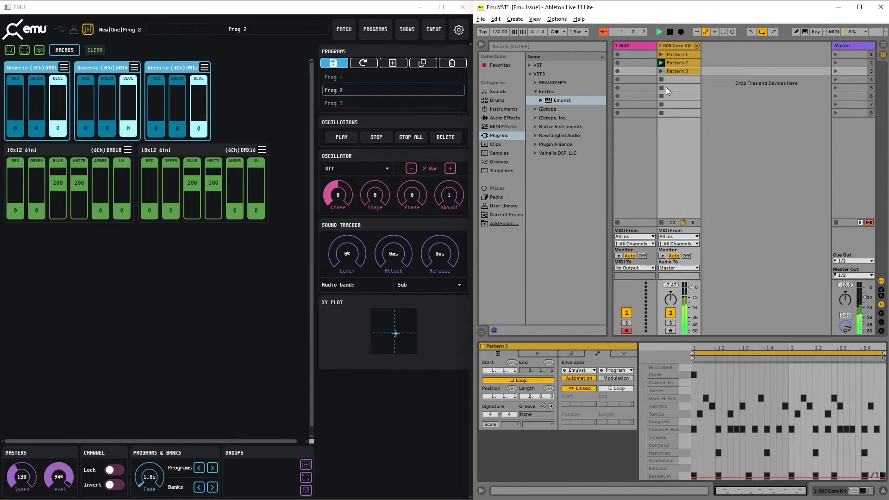
Step: Launch Patterns 3, 1, 2, 3 and 2 in turn to test the program switching in EMU
click(661, 71)
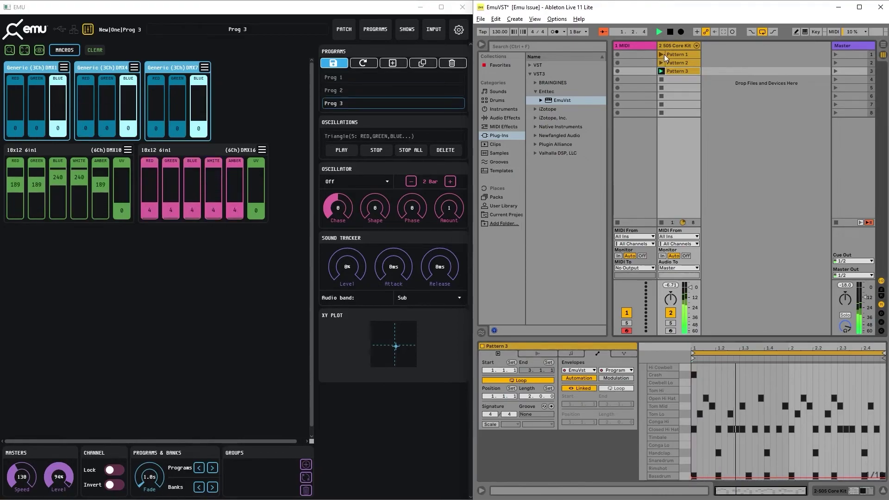
click(661, 55)
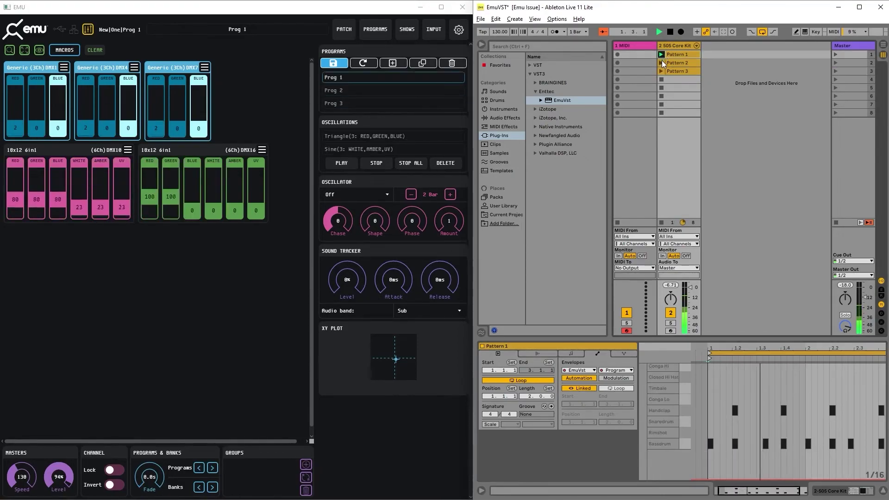
click(661, 62)
click(661, 70)
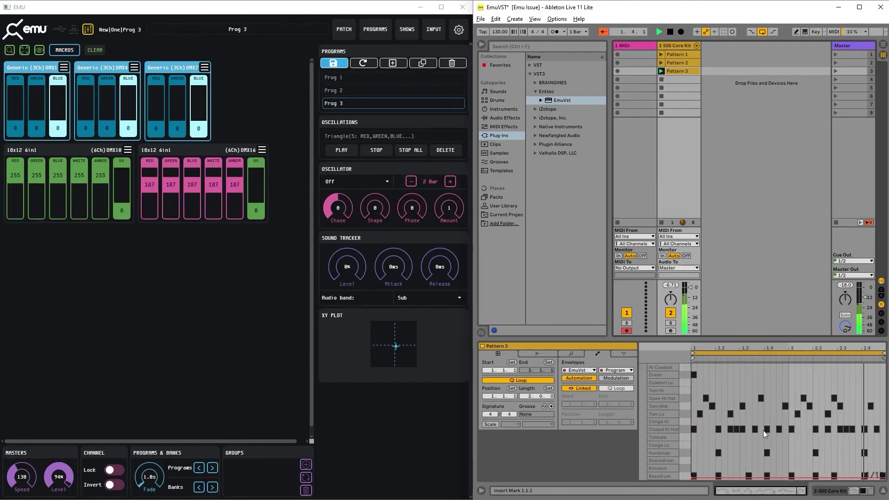
click(661, 62)
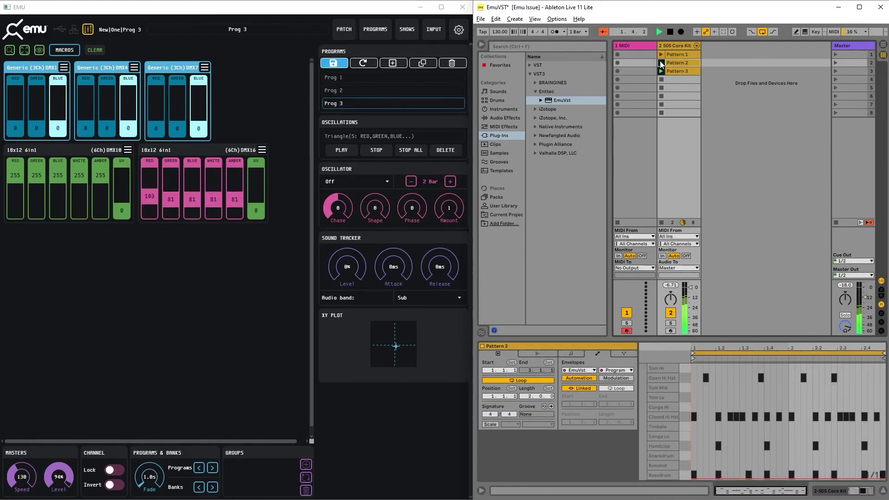